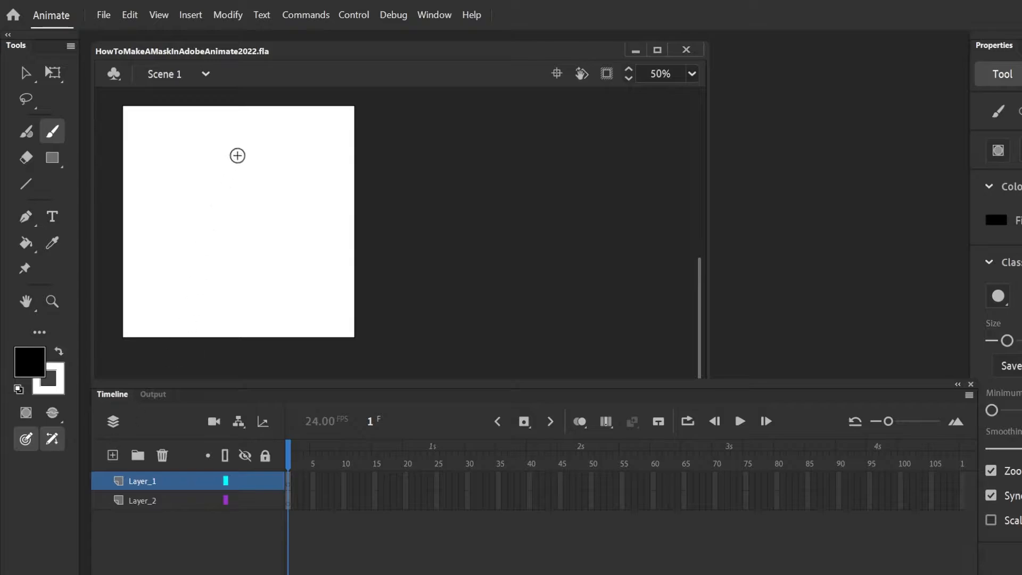
Brush a black cartoon face on Layer_1 with a round head outline, two eye outlines and an open smiling mouth.
mouse_move(260, 149)
mouse_down()
mouse_move(171, 157)
mouse_move(172, 238)
mouse_move(257, 264)
mouse_move(285, 185)
mouse_move(249, 144)
mouse_move(211, 129)
mouse_up()
mouse_move(192, 177)
mouse_down()
mouse_move(201, 213)
mouse_move(212, 192)
mouse_move(268, 184)
mouse_move(233, 173)
mouse_up()
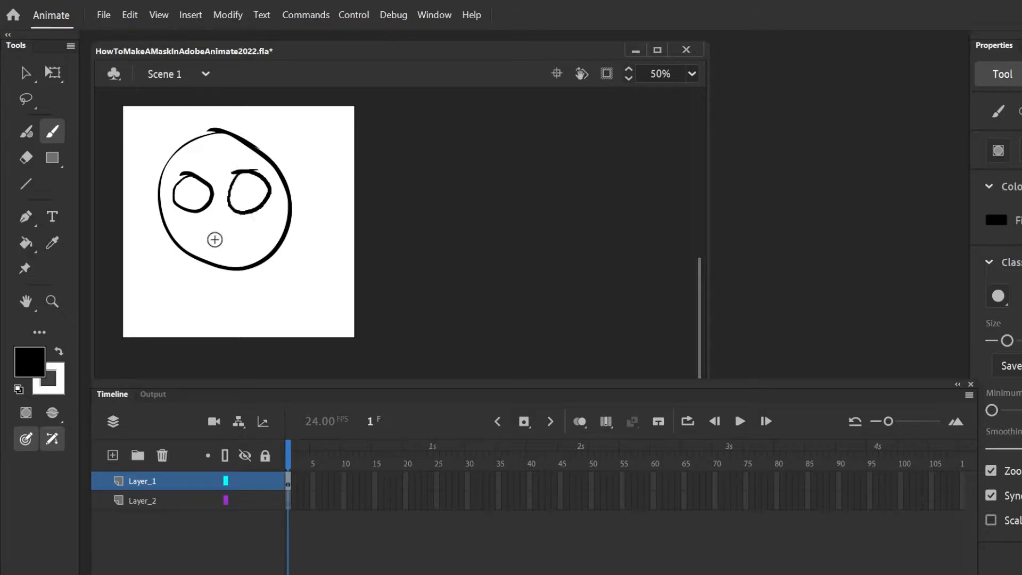
mouse_move(189, 228)
mouse_down()
mouse_move(254, 228)
mouse_move(234, 248)
mouse_move(189, 228)
mouse_up()
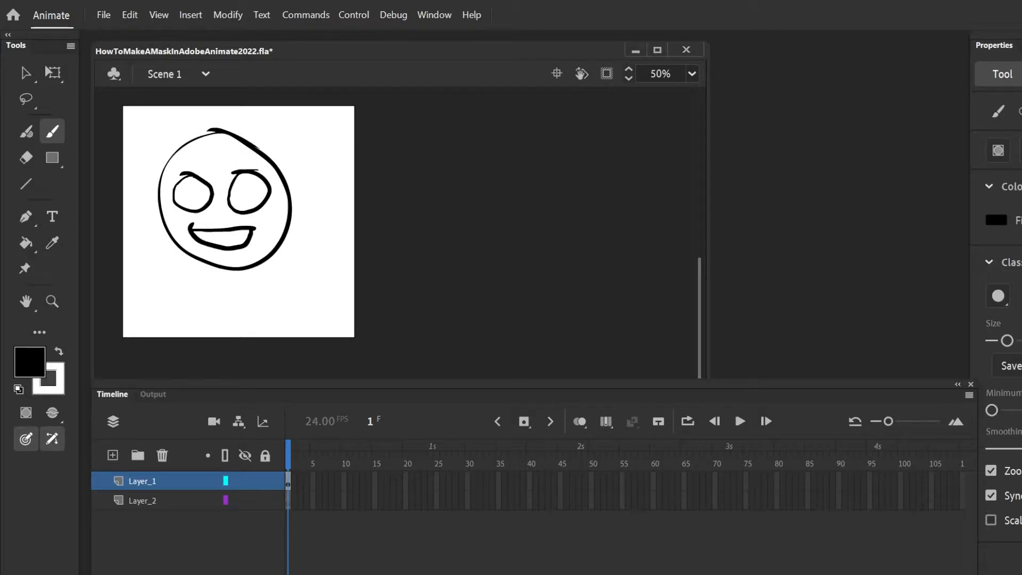
Fill the head area around the eyes and mouth with orange #FF9900 using the Paint Bucket.
key(k)
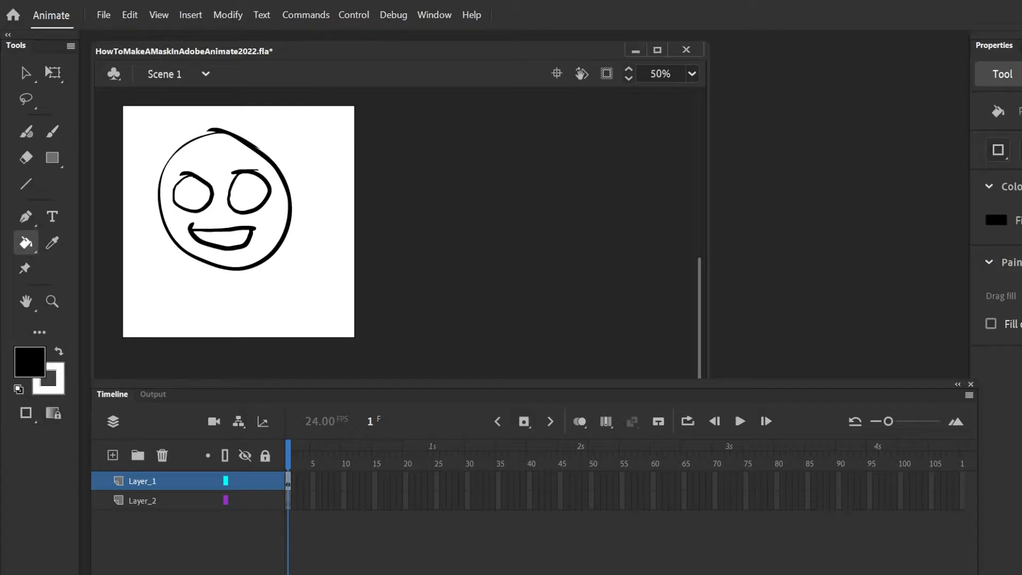
click(29, 362)
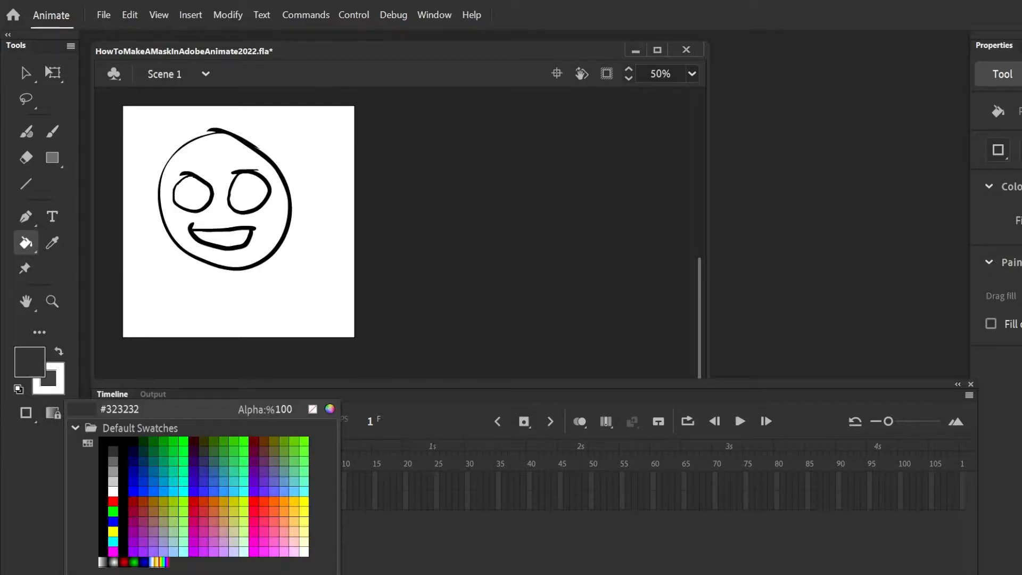
click(292, 495)
click(271, 234)
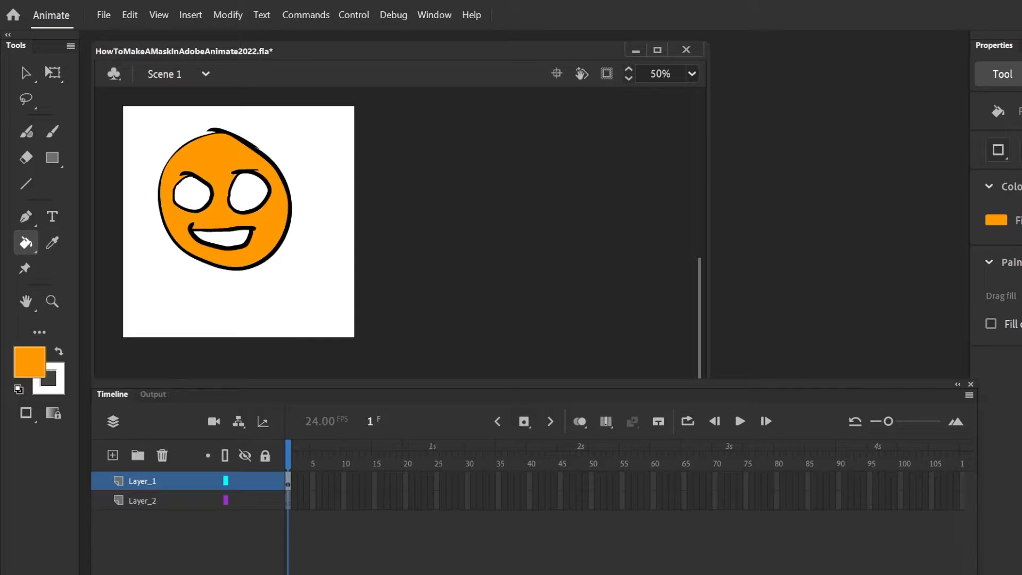
Fill the eye on the right side of the face with bright green.
click(24, 352)
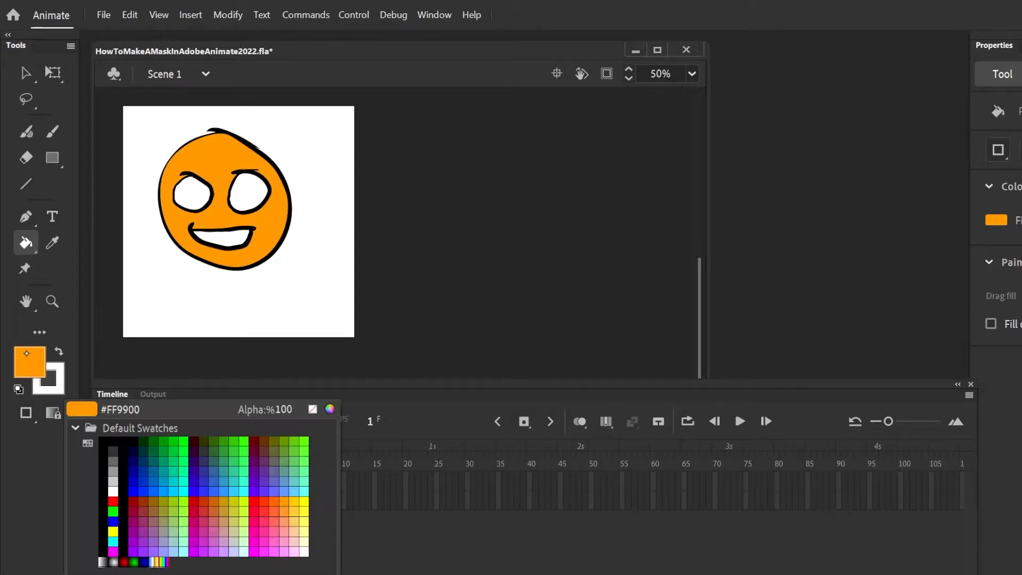
click(303, 441)
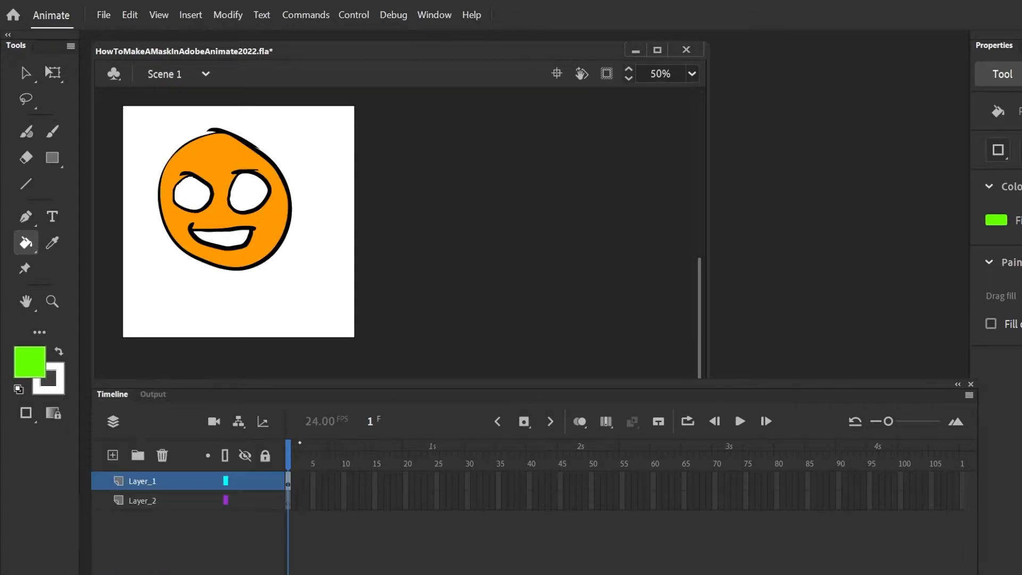
click(246, 202)
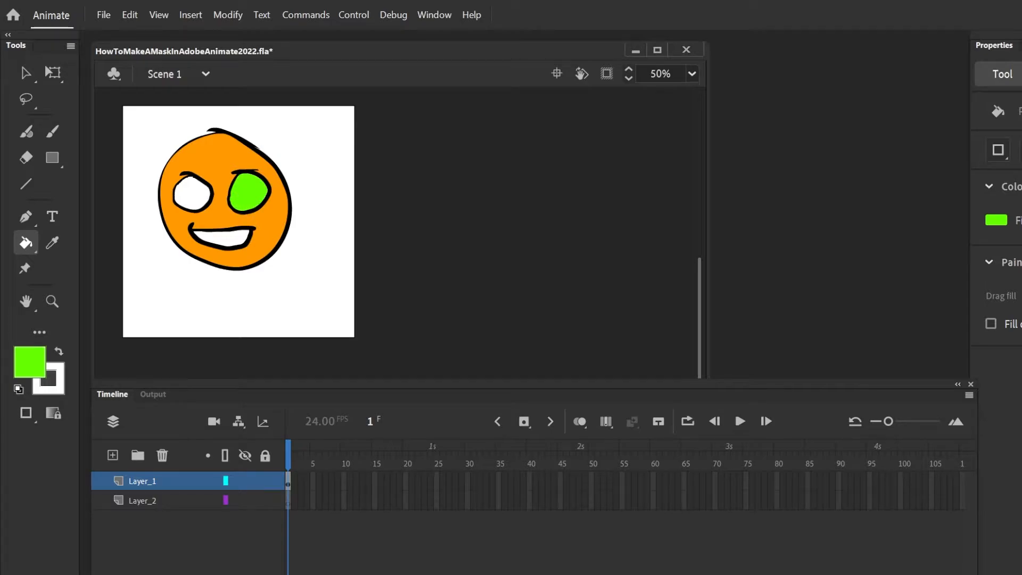
Cut the green eye fill from Layer_1 and paste it in place on Layer_2.
key(v)
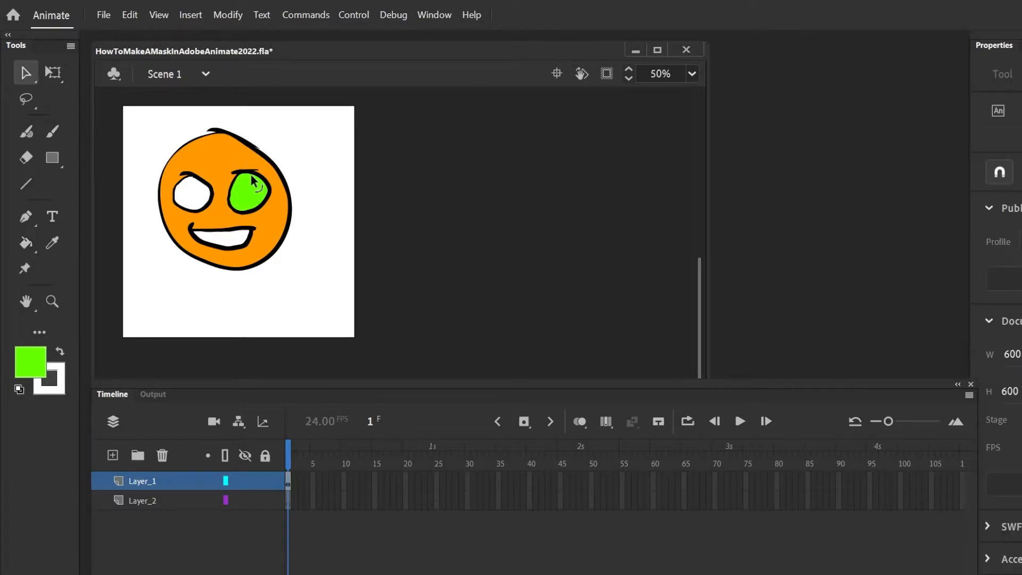
click(254, 195)
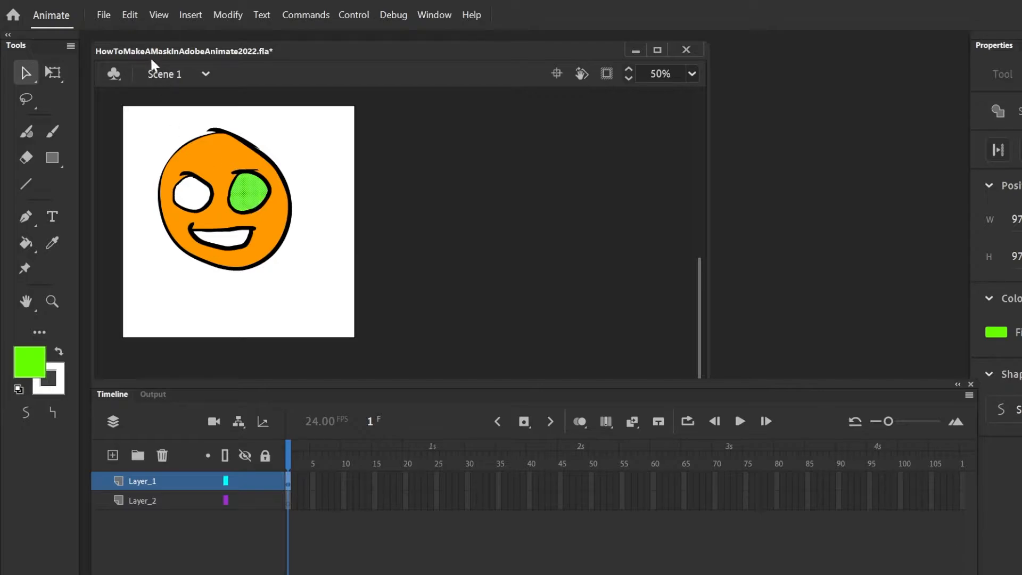
click(131, 16)
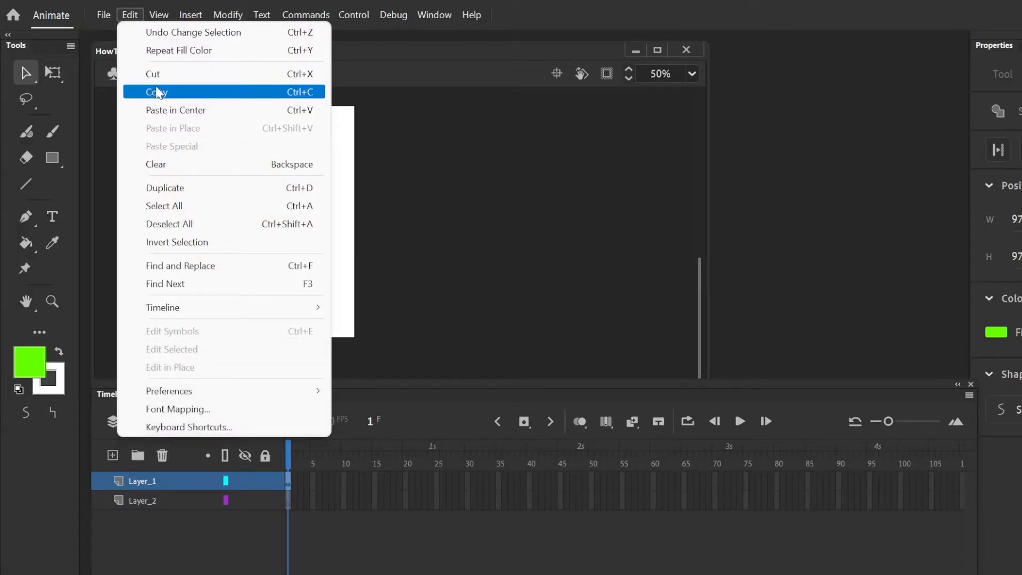
click(164, 79)
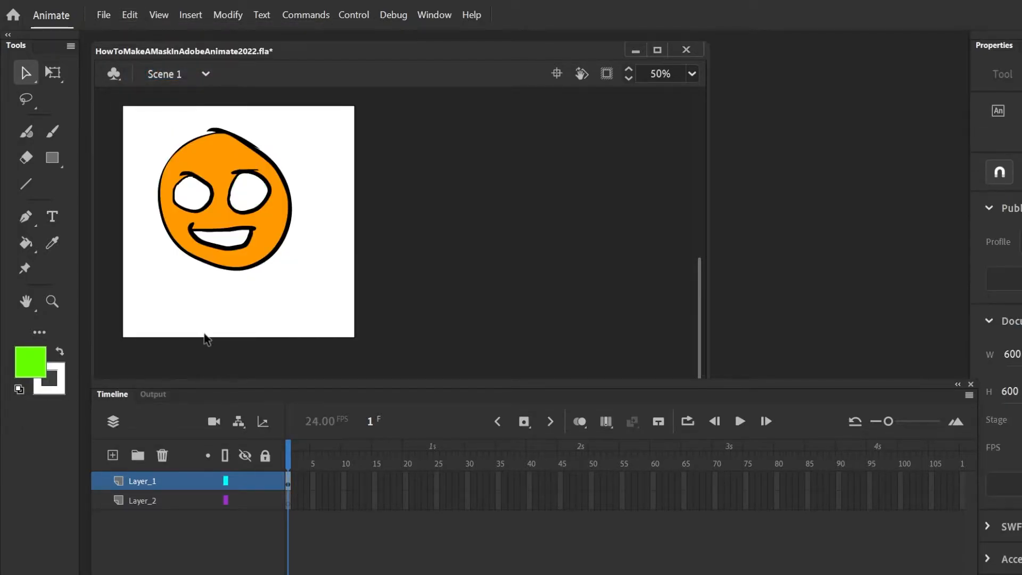
click(163, 500)
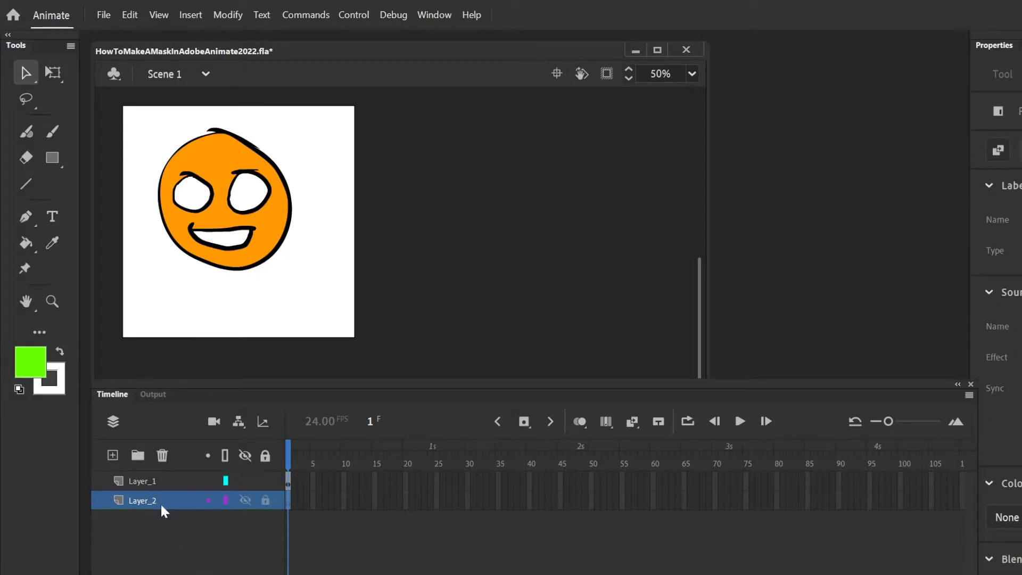
key(ctrl+shift+v)
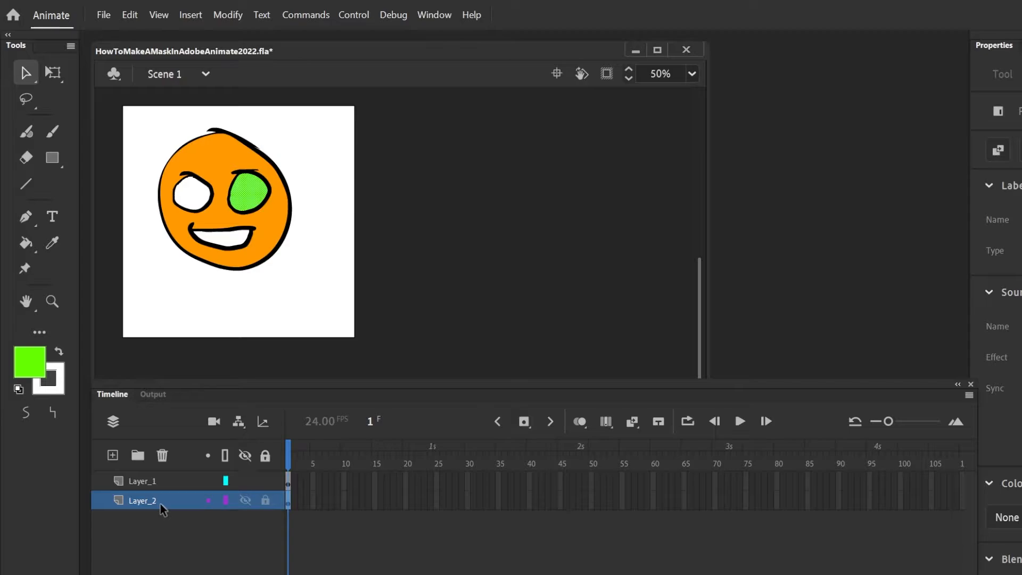
Add a new layer and place it beneath Layer_2.
click(112, 455)
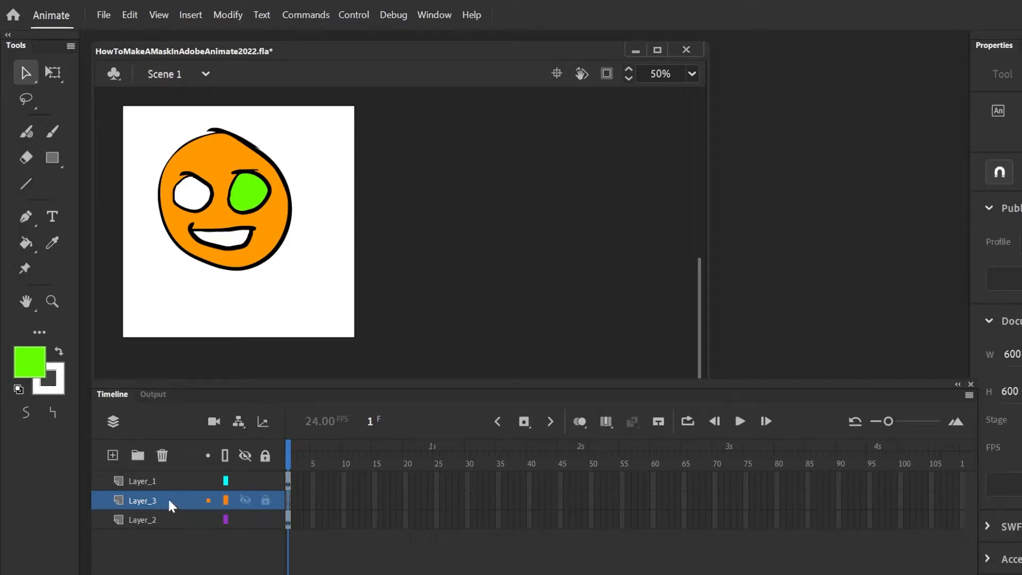
drag(168, 498, 170, 524)
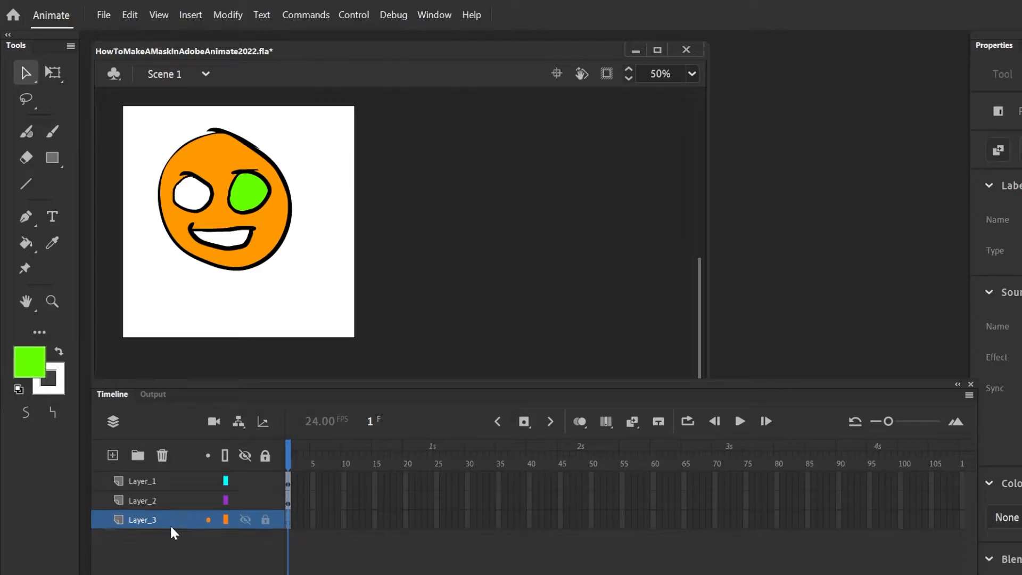
Rename Layer_2 to "Mask" and convert it into a mask layer for the layer below.
click(171, 503)
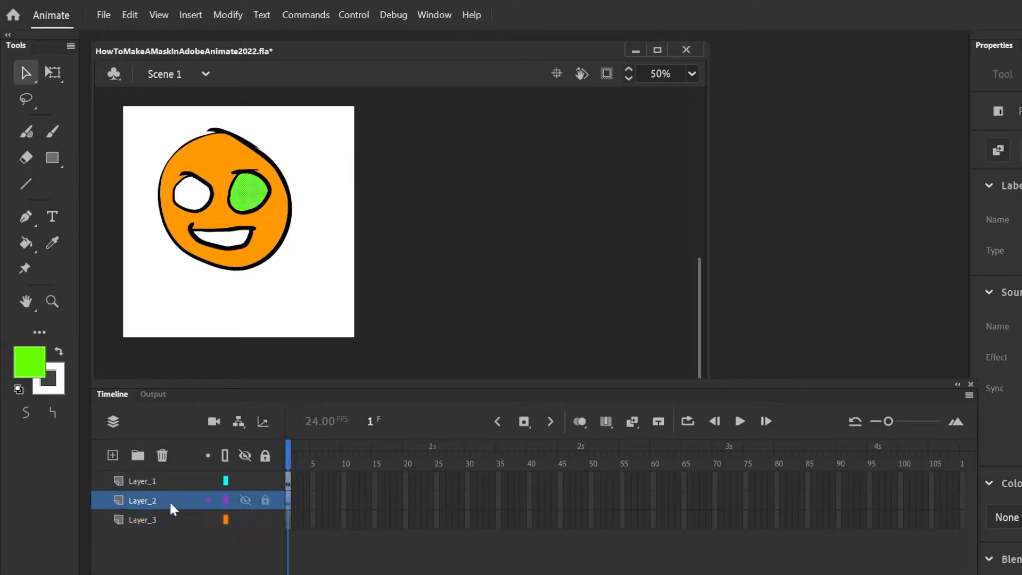
double_click(146, 501)
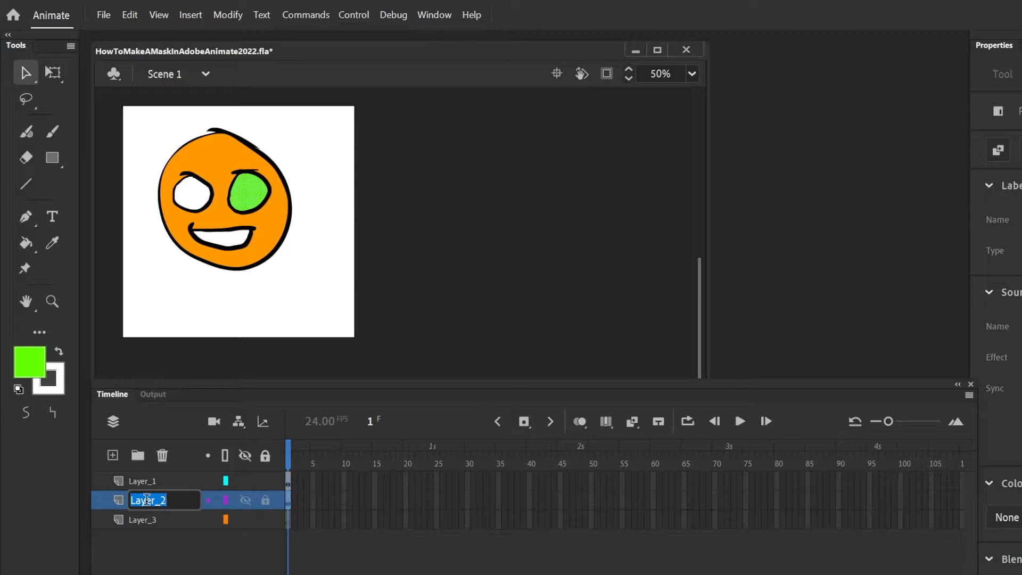
text(Mask)
key(Return)
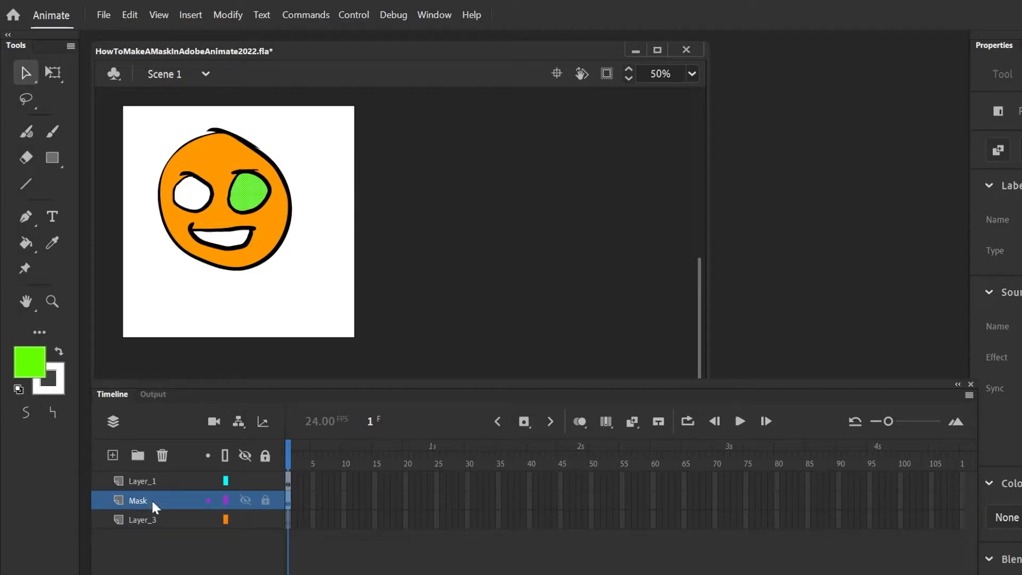
right_click(152, 506)
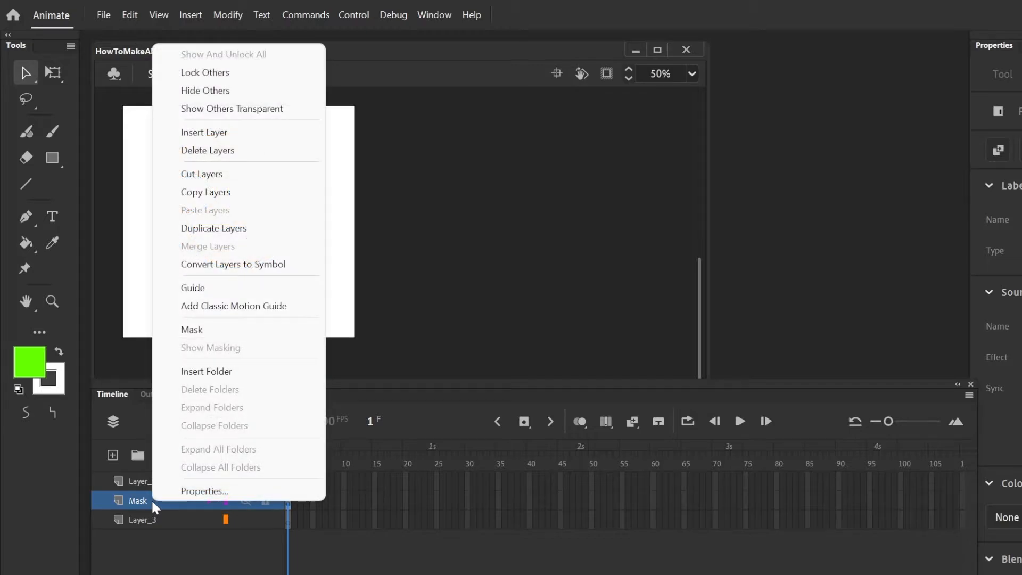
click(210, 331)
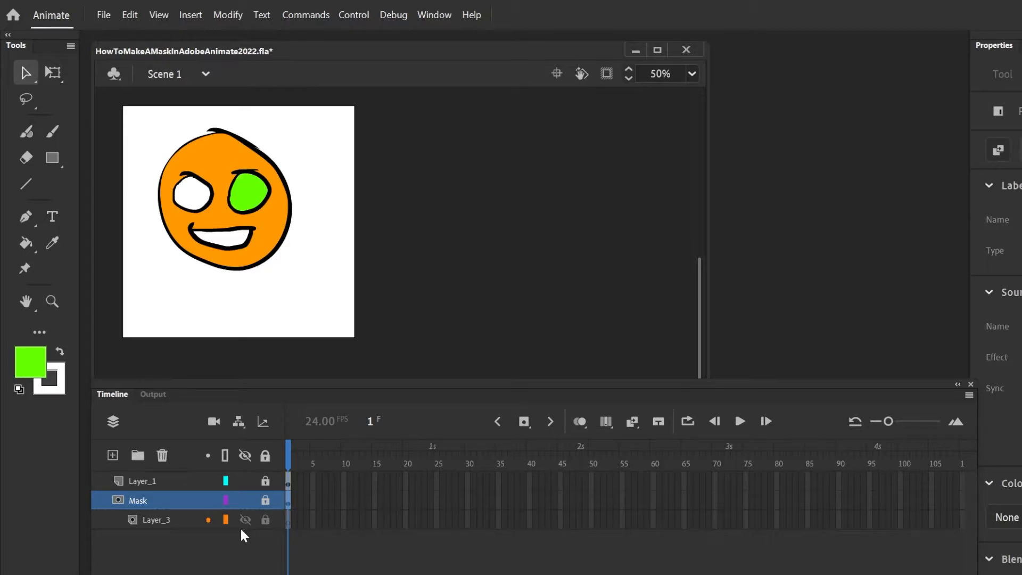
Draw a black round eyeball with a small pupil on Layer_3, in the empty area below and right of the face.
click(192, 523)
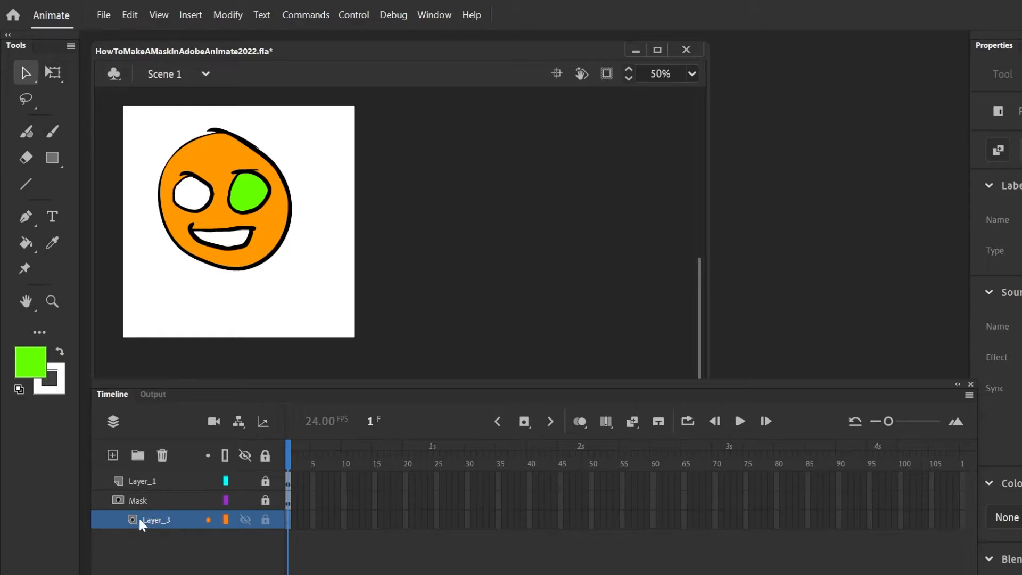
mouse_move(139, 516)
mouse_down()
mouse_move(108, 525)
mouse_move(136, 502)
mouse_up()
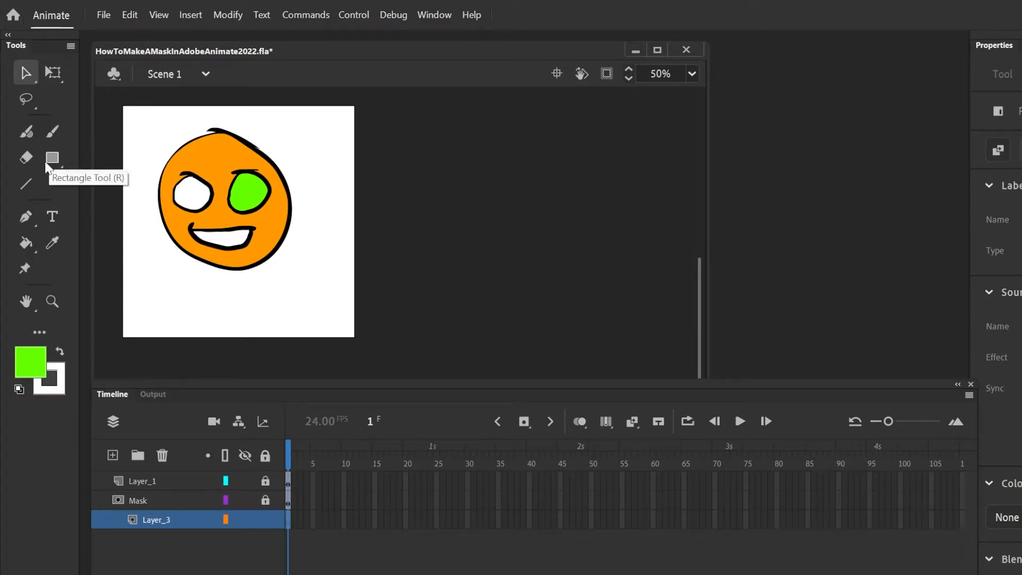
click(31, 362)
click(123, 460)
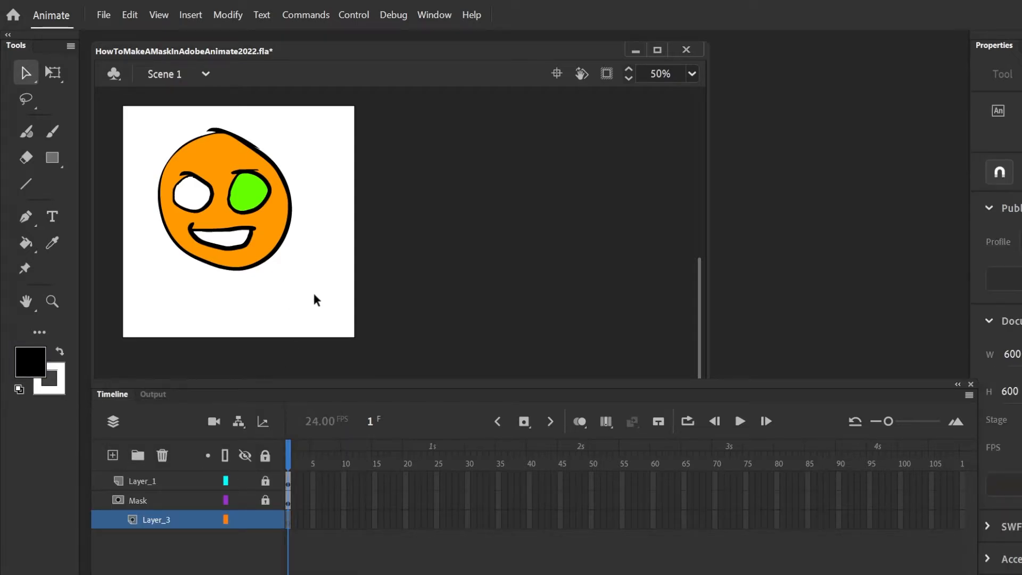
key(b)
mouse_move(294, 269)
mouse_down()
mouse_move(288, 276)
mouse_move(319, 292)
mouse_move(299, 268)
mouse_move(303, 284)
mouse_up()
key(e)
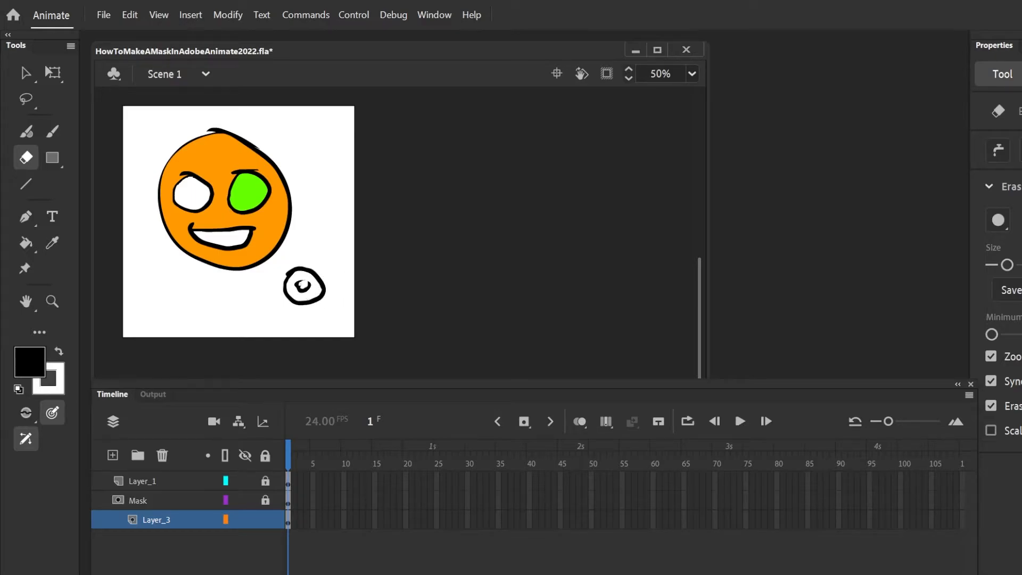
Convert the whole eyeball drawing into a Movie Clip symbol named "eyeball".
key(v)
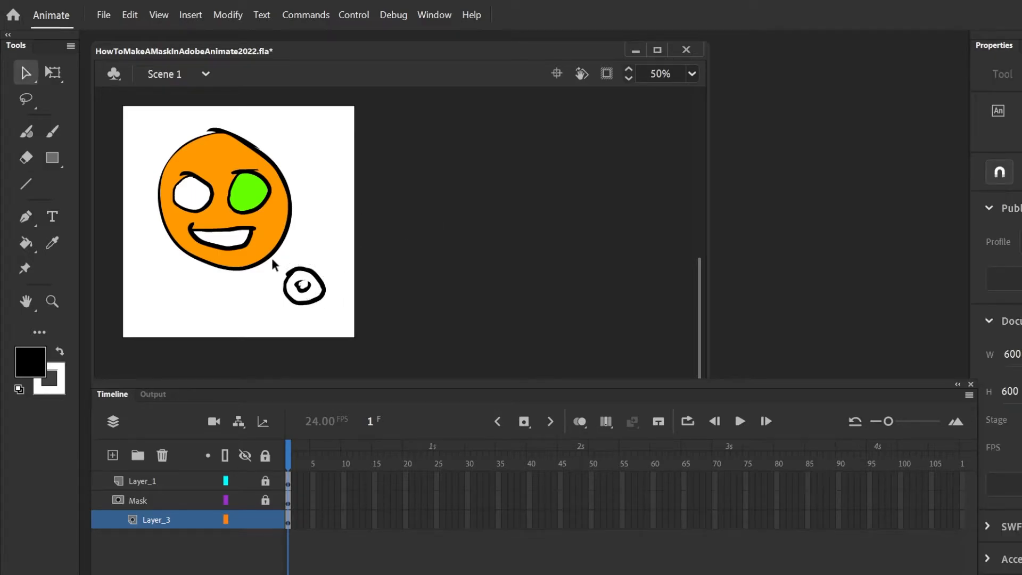
drag(271, 258, 338, 315)
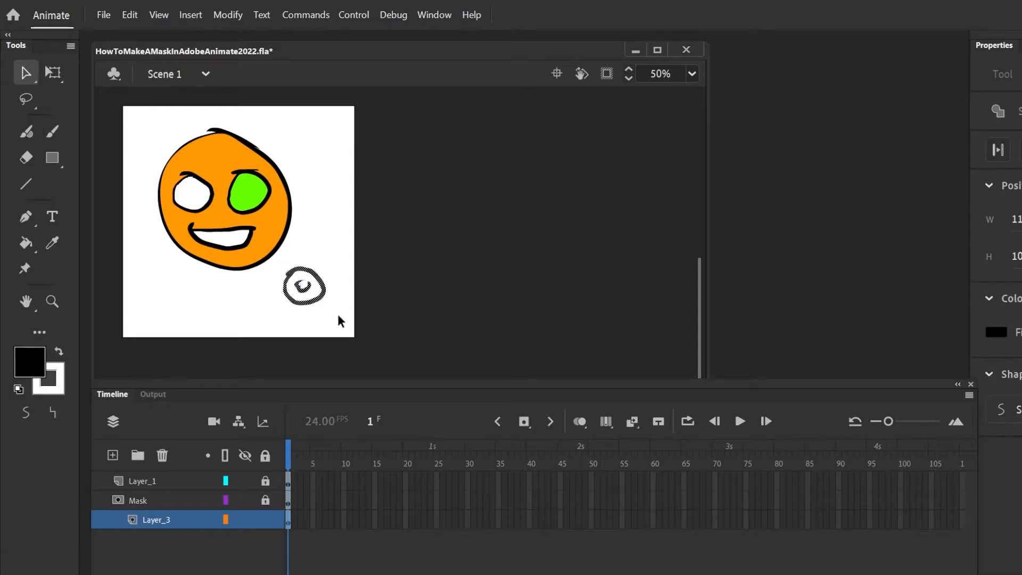
key(F8)
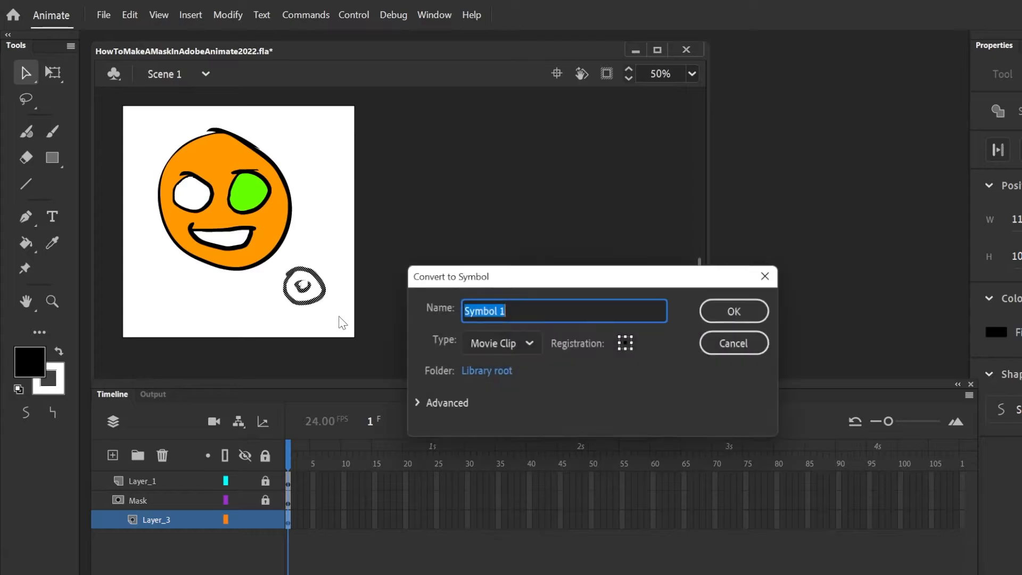
text(eye)
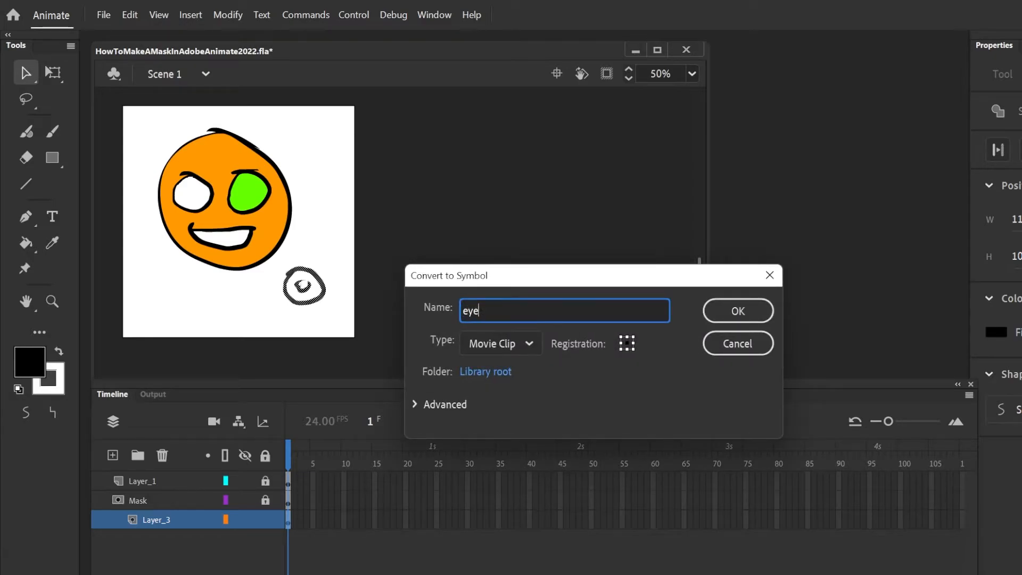
text(ball)
click(738, 311)
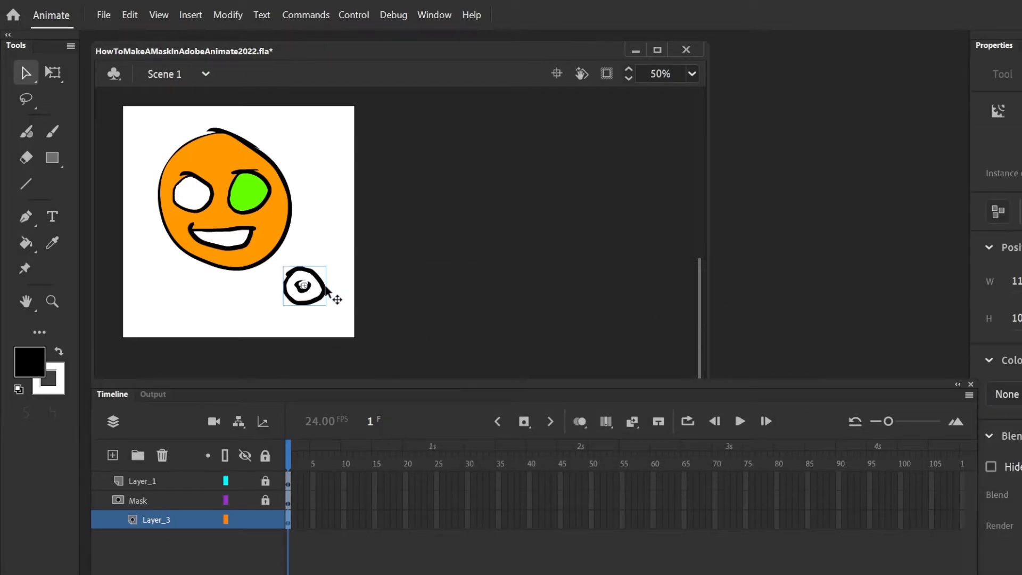
Move the eyeball over the green eye and preview the mask by locking Layer_3 and hiding Layer_1.
drag(326, 288, 276, 199)
click(267, 516)
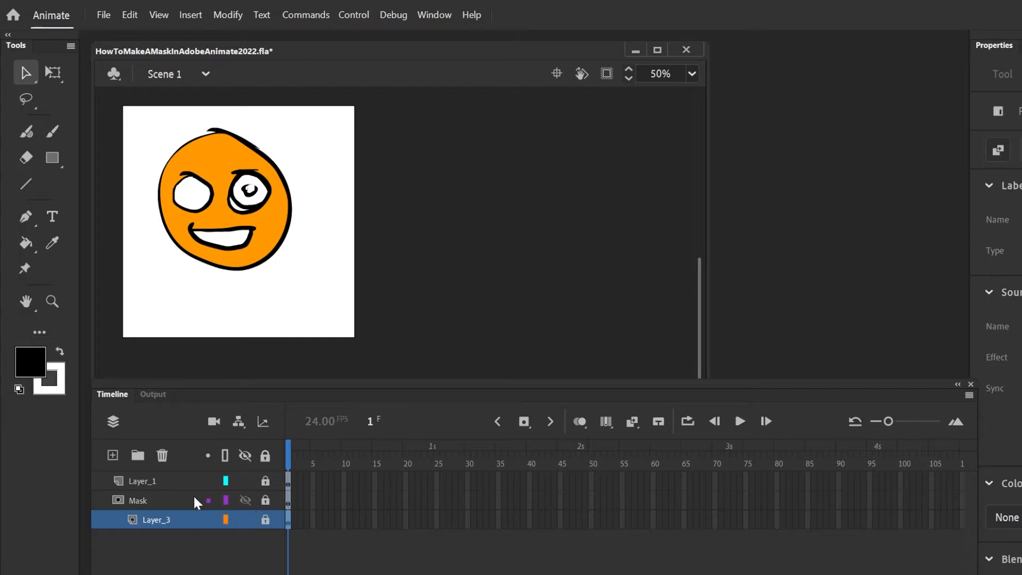
click(248, 482)
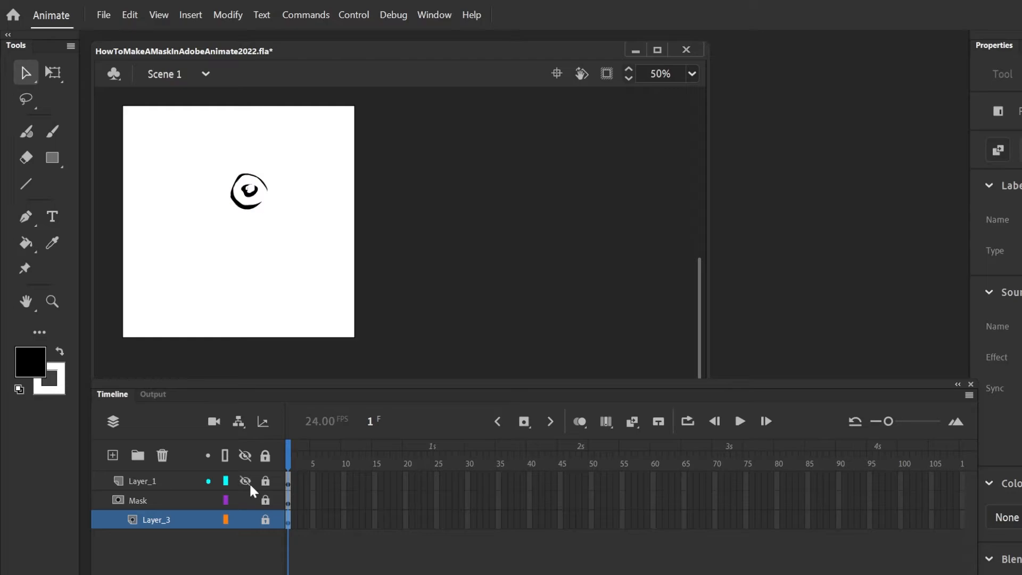
Unlock Layer_3, shift the eyeball right so it partly leaves the green mask shape, and lock the layer again.
click(264, 520)
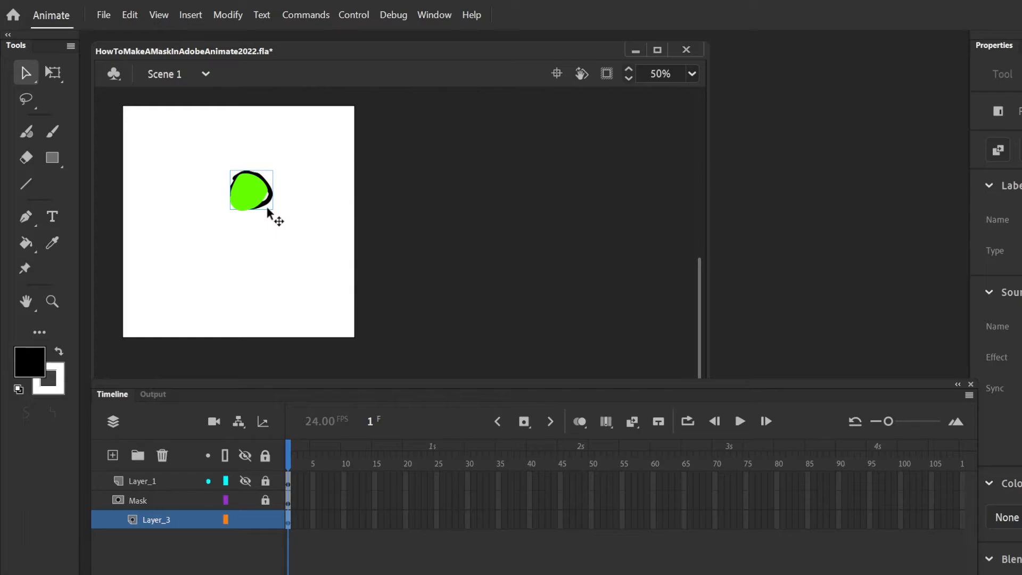
drag(267, 211, 290, 218)
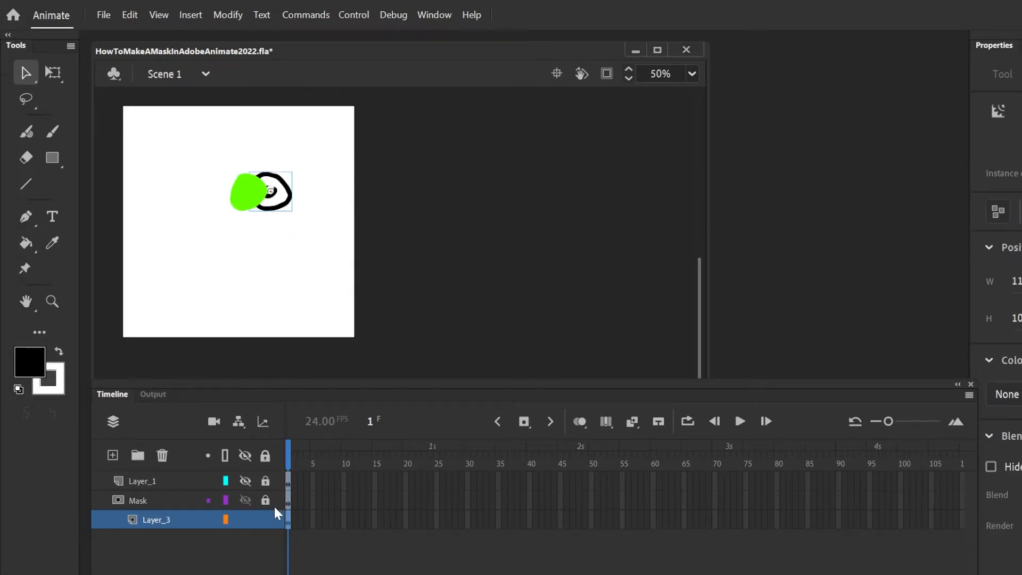
click(274, 514)
click(265, 520)
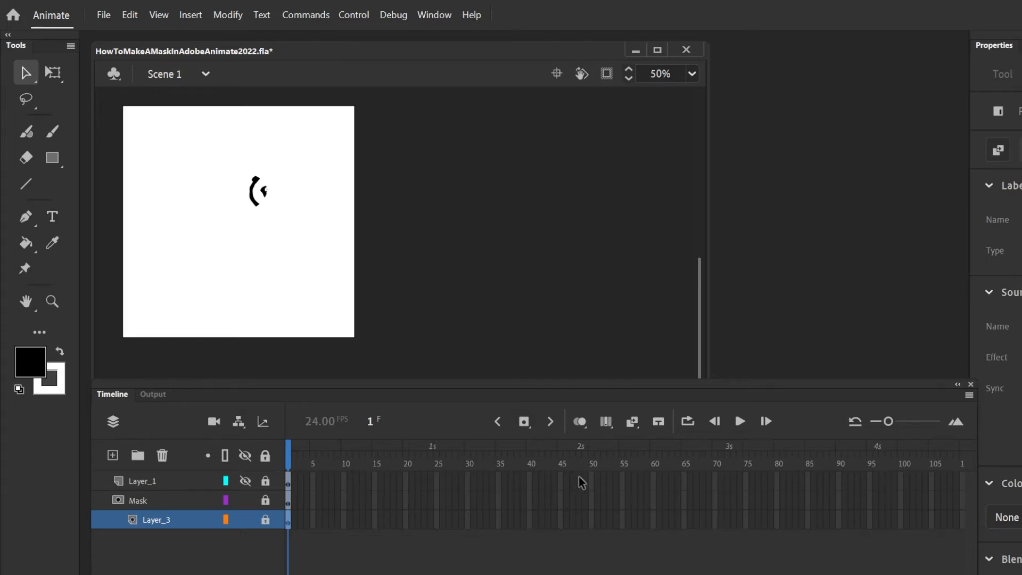
Extend all three layers to frame 48 and add keyframes on Layer_3 at frames 48 and 24.
click(579, 536)
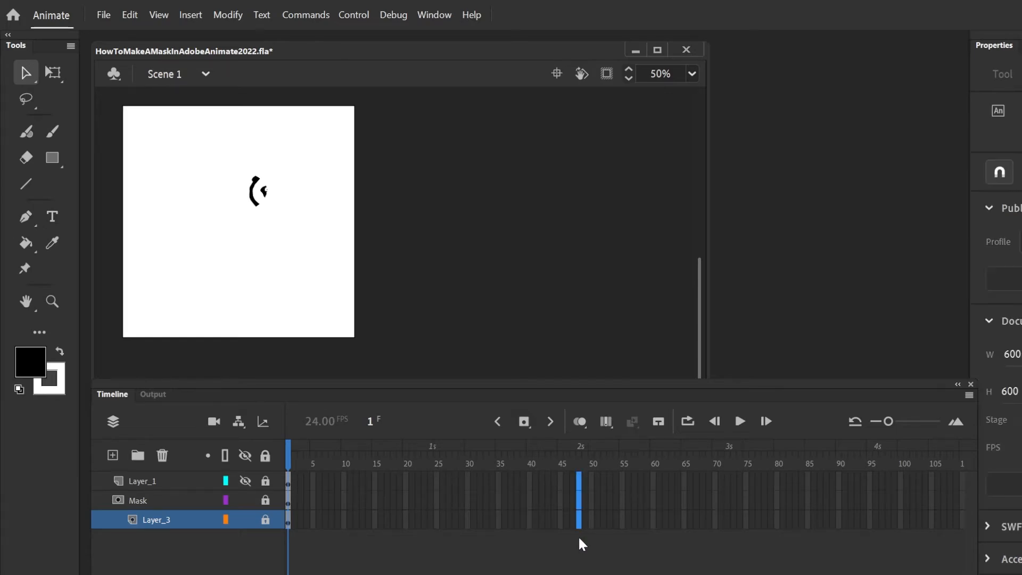
key(F5)
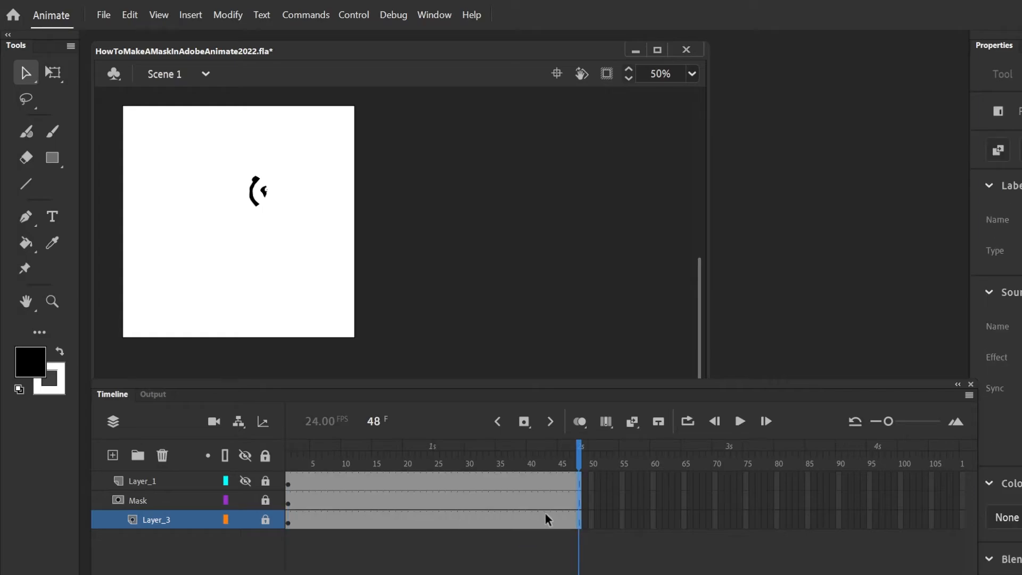
click(545, 513)
click(579, 519)
key(F6)
click(432, 519)
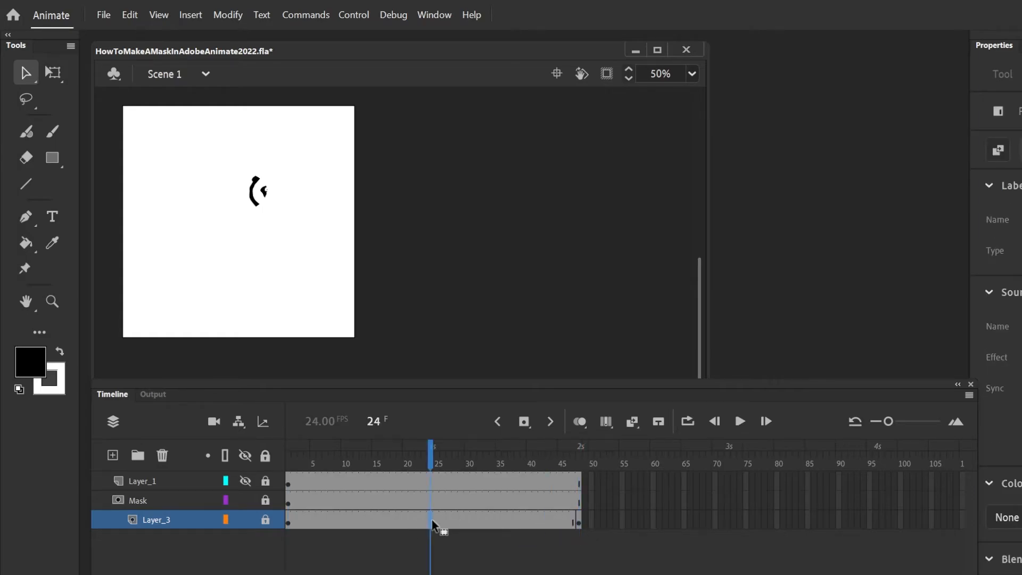
Unlock Layer_3 and, at frame 24, move the eyeball left and slightly down so it partly leaves the green mask shape's left side.
click(264, 520)
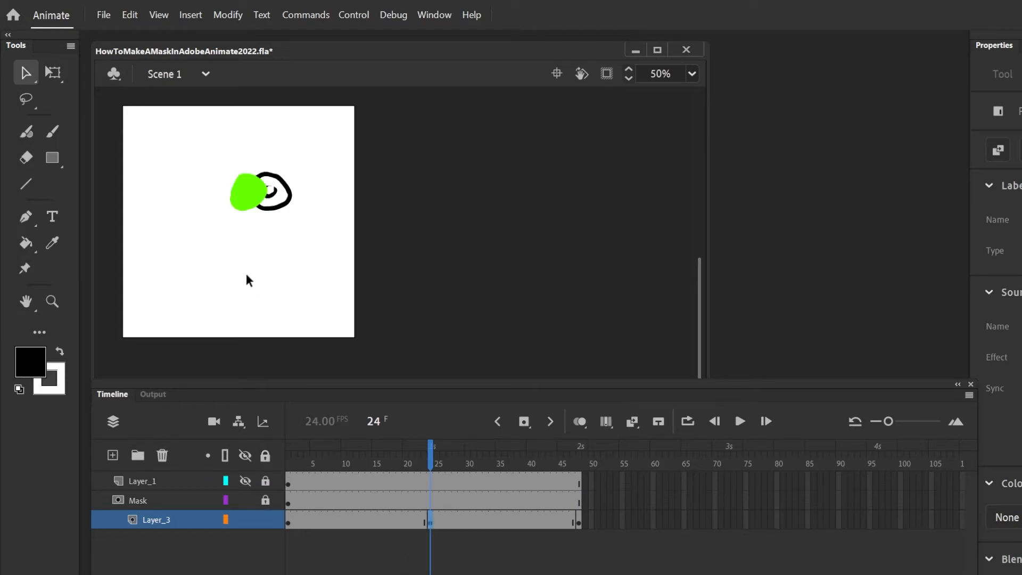
click(263, 198)
drag(264, 202, 238, 208)
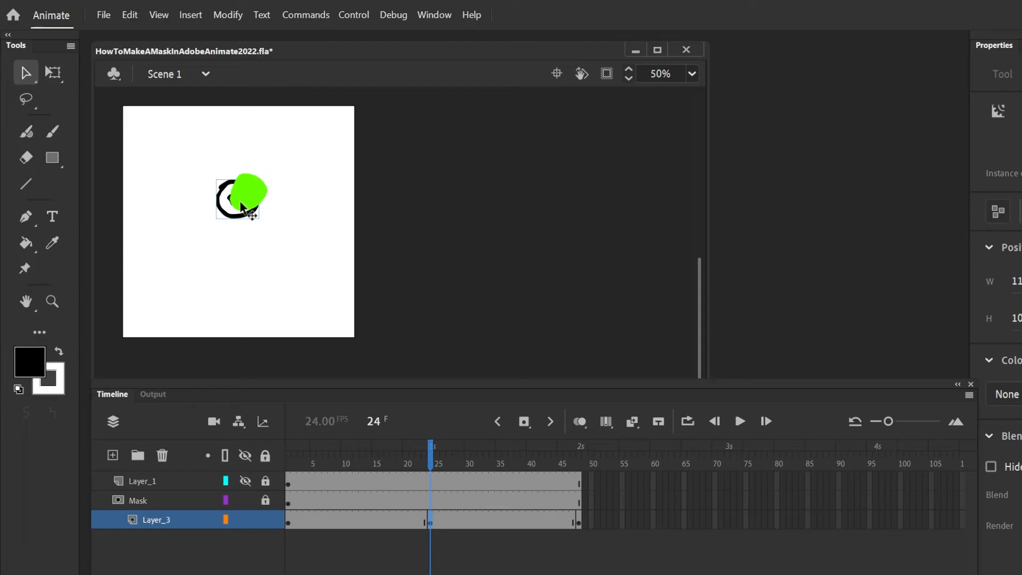
Create classic tweens on Layer_3 across both spans, from frame 1 to 24 and from frame 24 to 48.
drag(342, 519, 505, 518)
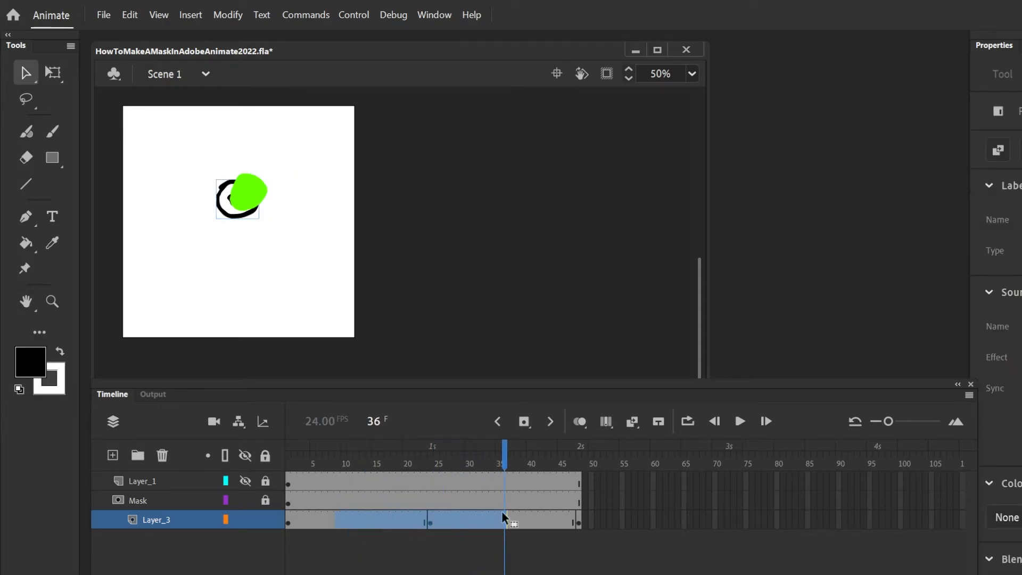
right_click(370, 519)
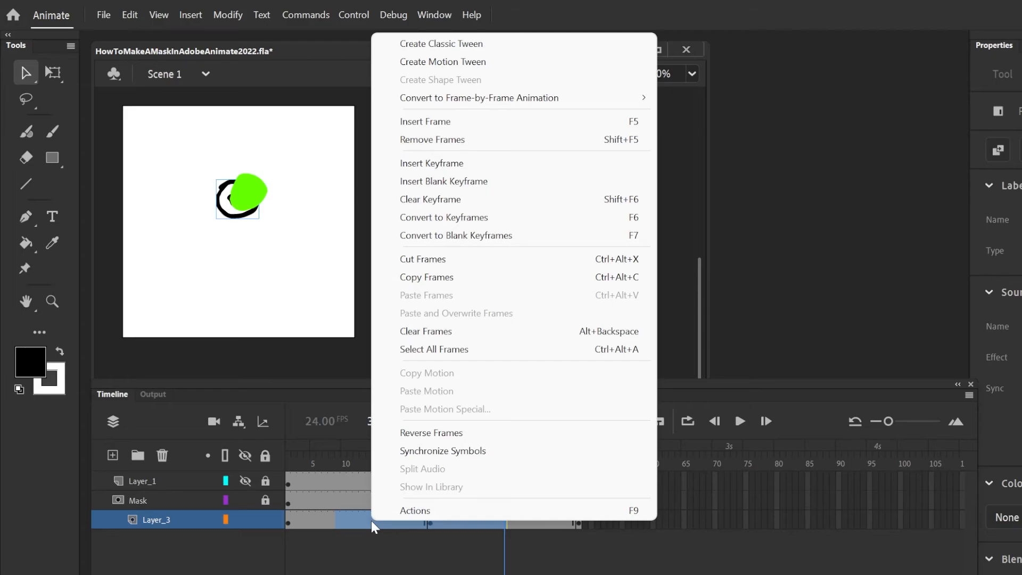
click(441, 45)
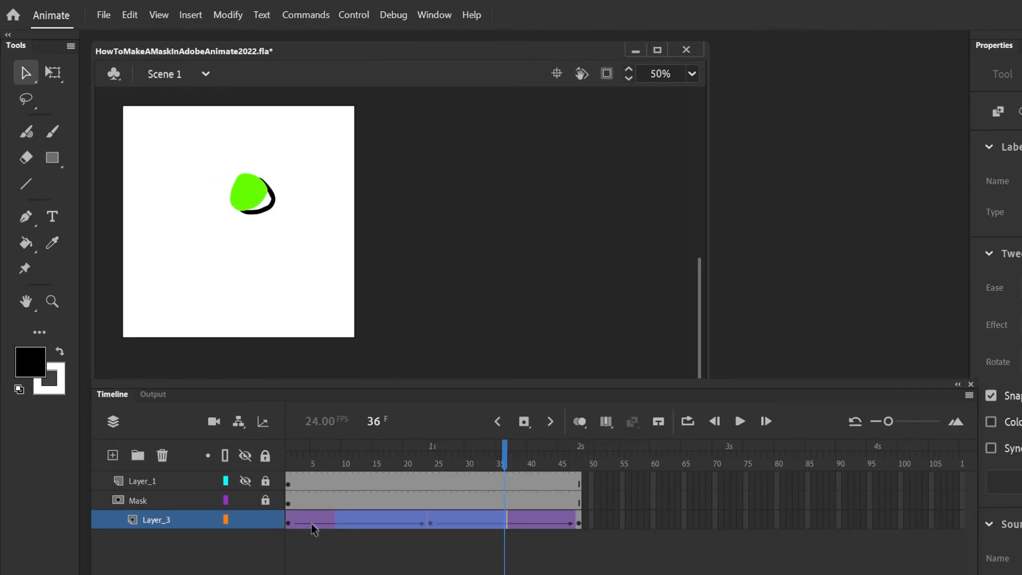
Lock Layer_3 to apply the mask and play the eyeball animation from frame 1.
click(265, 519)
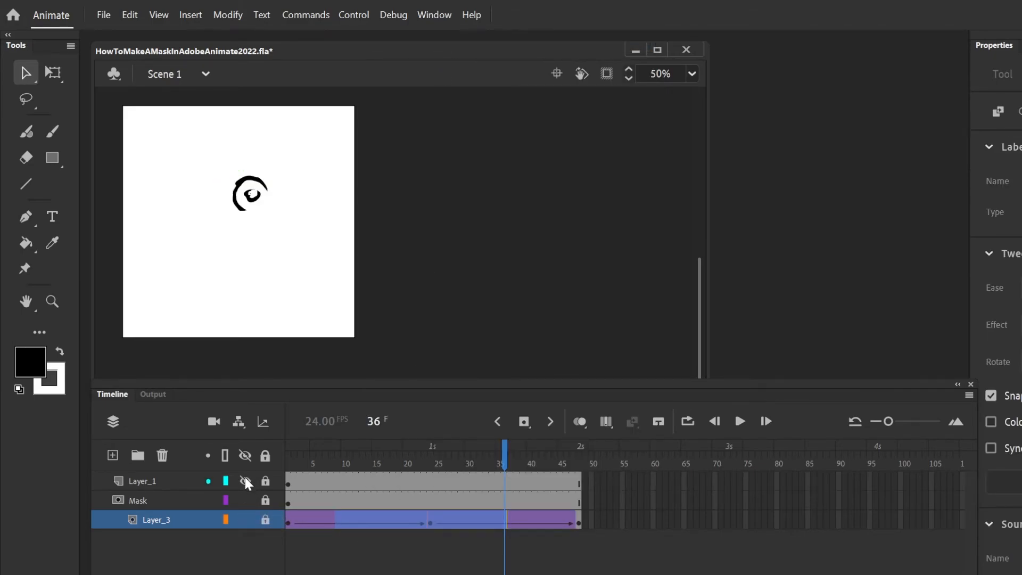
drag(327, 459, 266, 468)
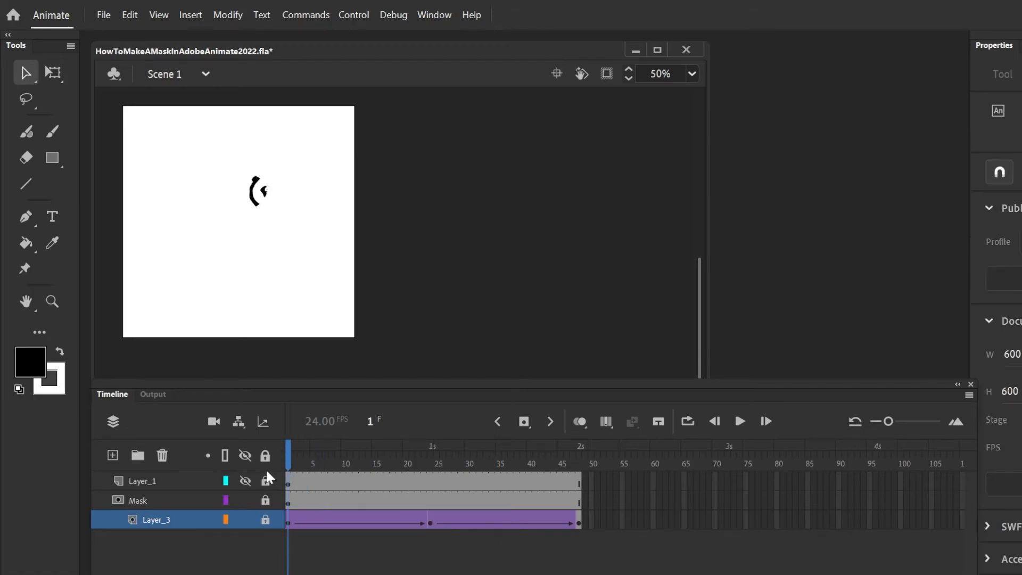
key(Return)
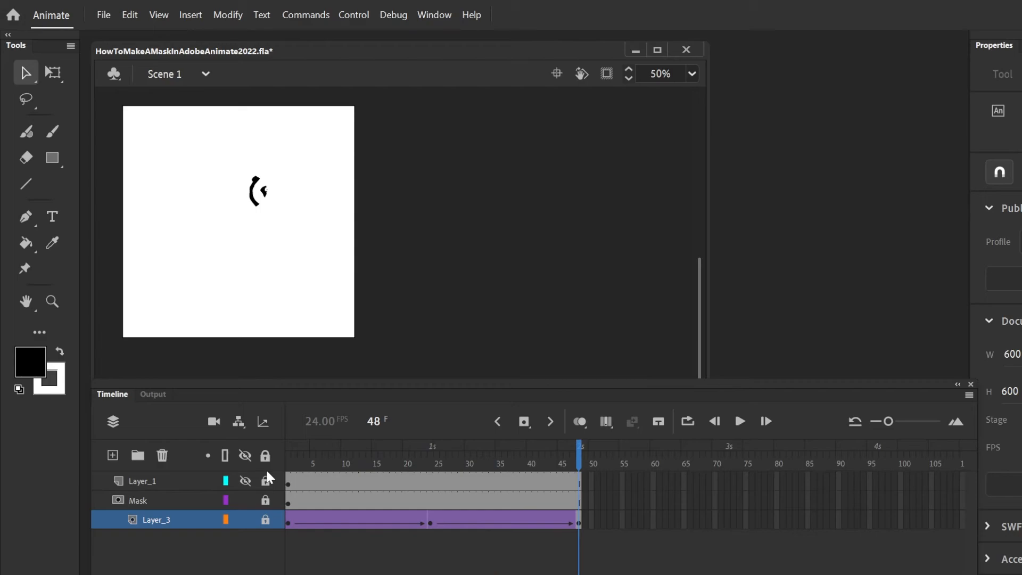
Turn on looped playback for frames 1 to 48 and play the animation with Layer_1 shown again.
click(687, 422)
drag(563, 444, 288, 445)
key(Return)
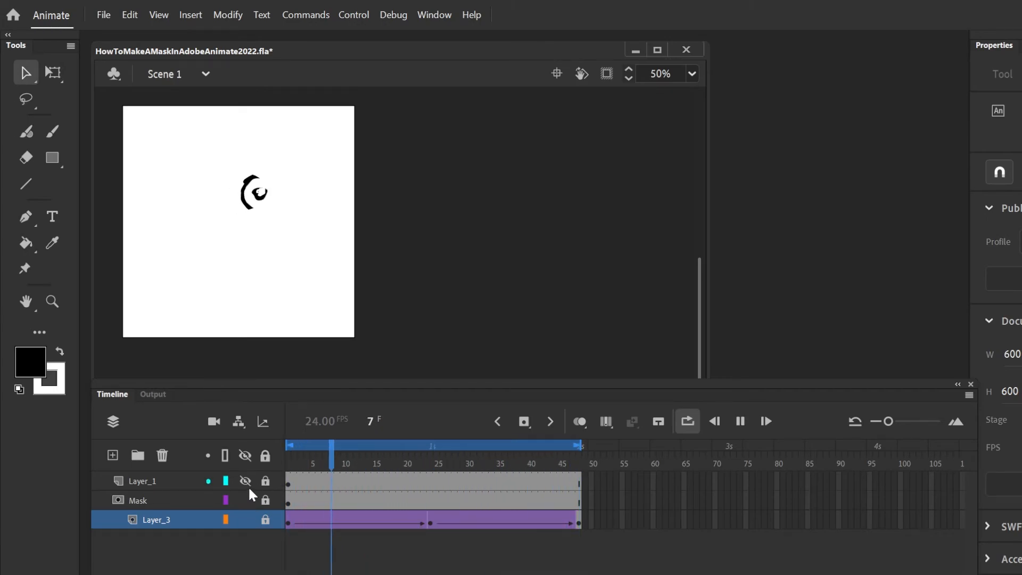
click(245, 481)
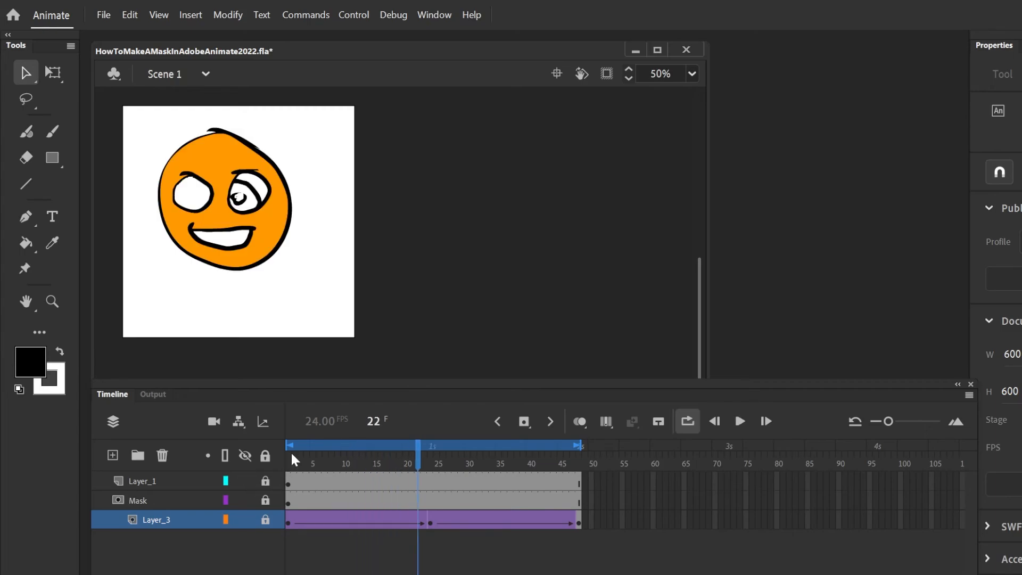
key(Return)
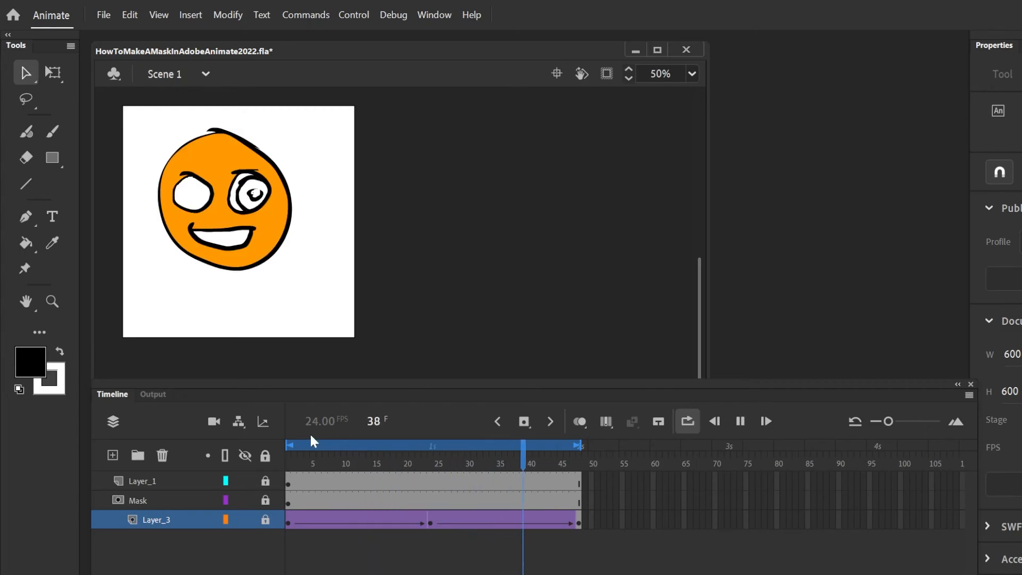